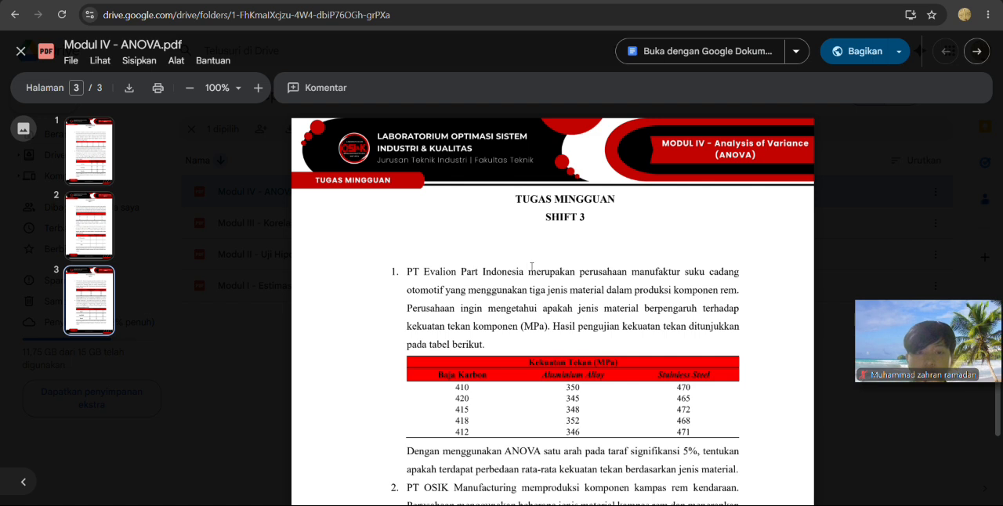
Read question 1 of the SHIFT 3 assignment on one-way ANOVA of compressive strength by material type.
scroll(529, 269, down, 1)
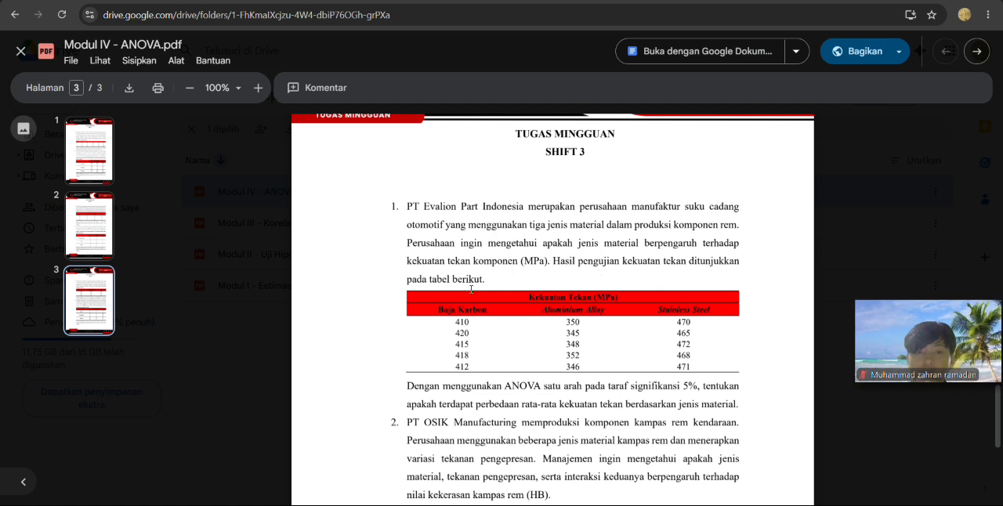
scroll(507, 327, down, 1)
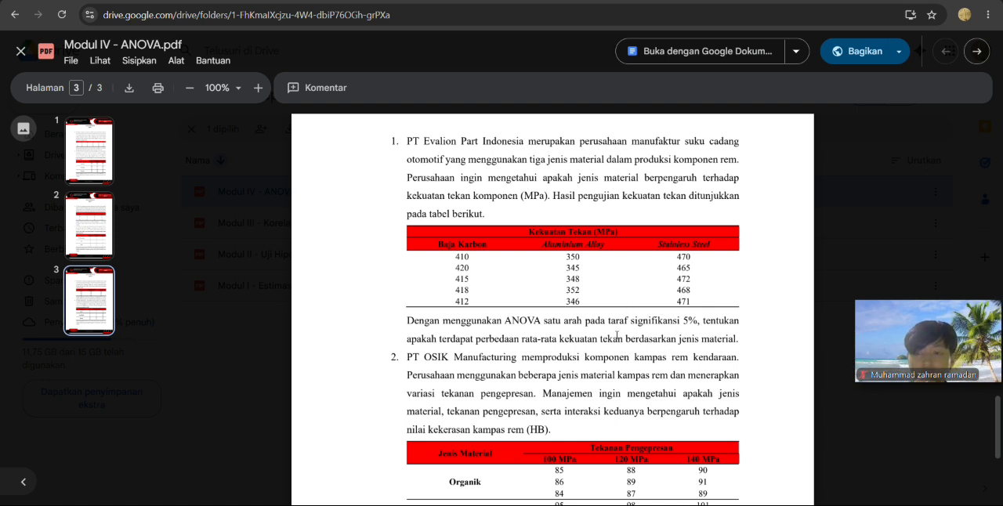
scroll(618, 336, up, 1)
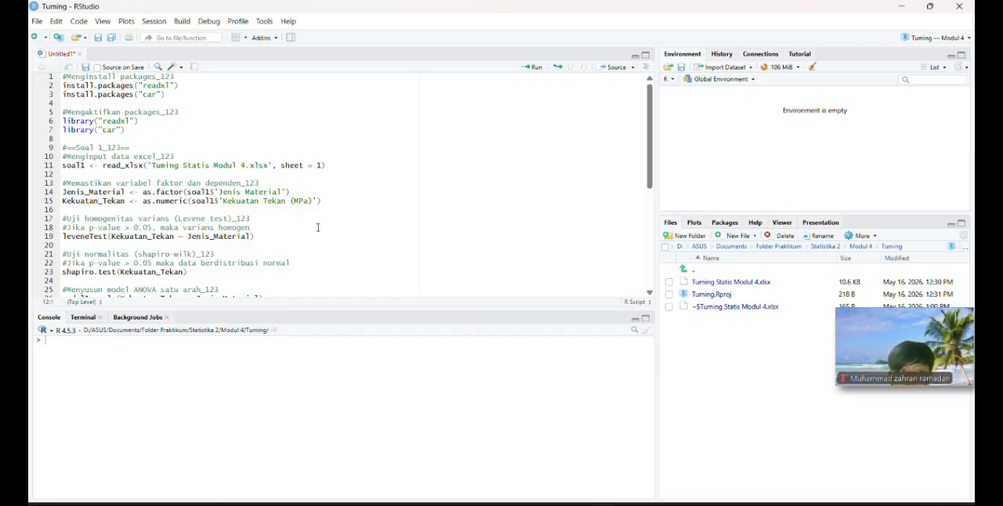
Switch to Excel to review the Jenis Material and Kekuatan Tekan (MPa) data on Sheet1, and return to RStudio.
click(616, 502)
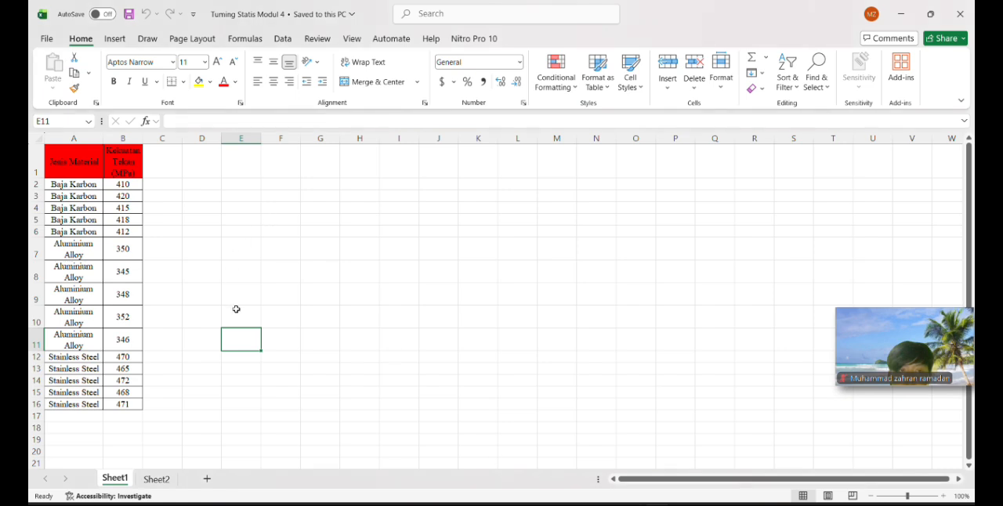
click(232, 249)
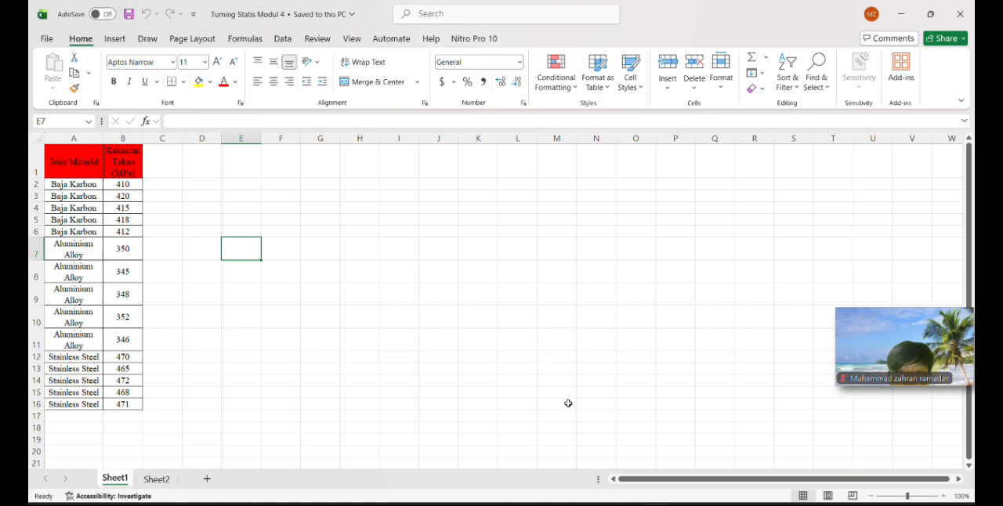
key(alt+Tab)
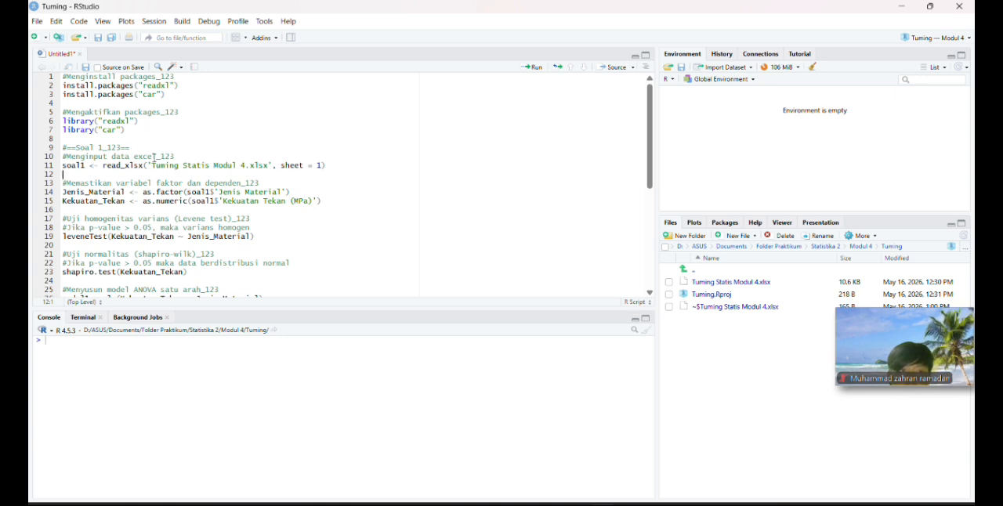
Examine the Soal 1 script, covering the Excel import, variable definitions, Levene test, Shapiro-Wilk test and one-way ANOVA model.
scroll(154, 158, down, 2)
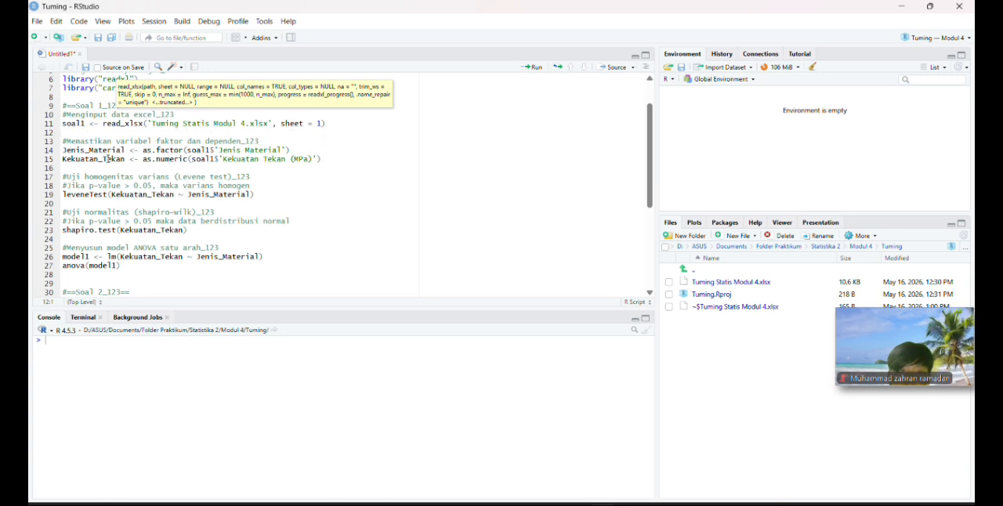
scroll(109, 157, down, 2)
scroll(116, 123, up, 4)
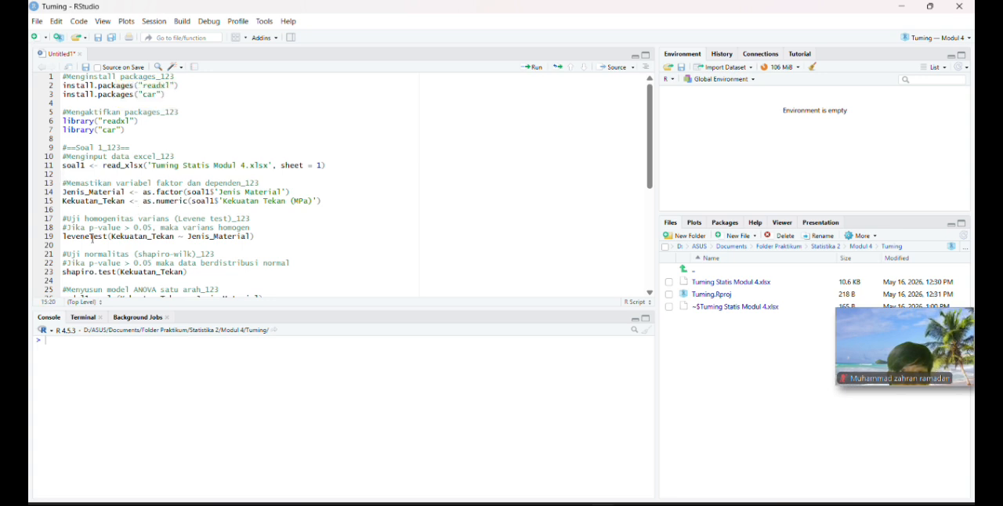
click(95, 237)
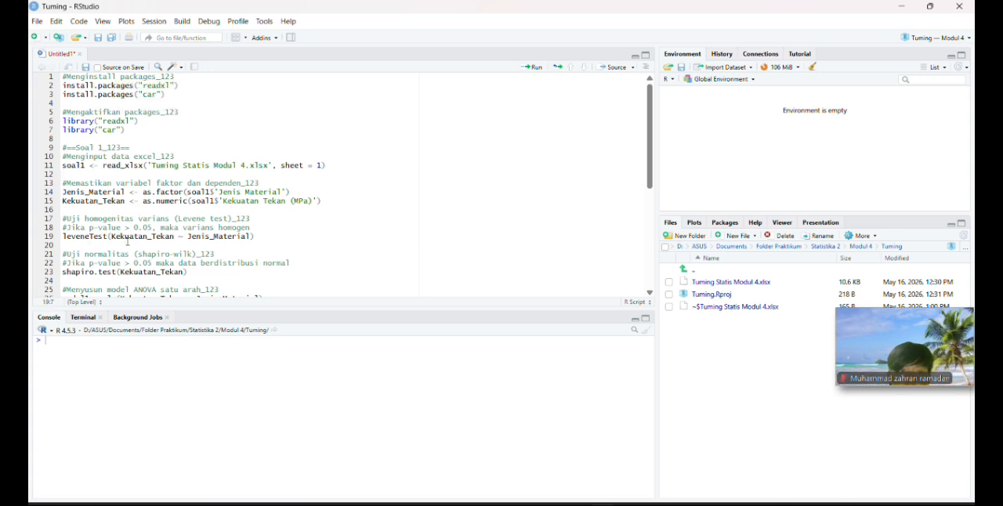
scroll(134, 244, down, 2)
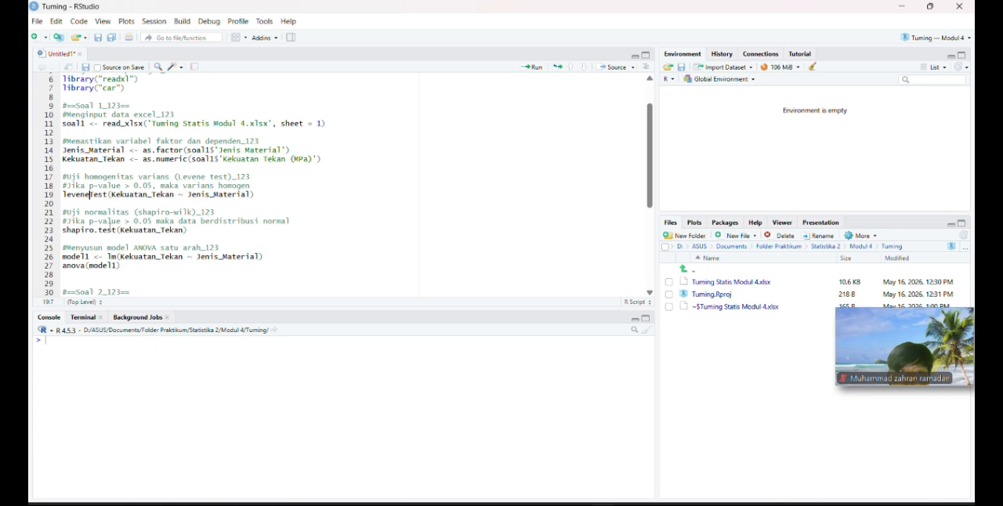
click(99, 233)
scroll(110, 211, down, 2)
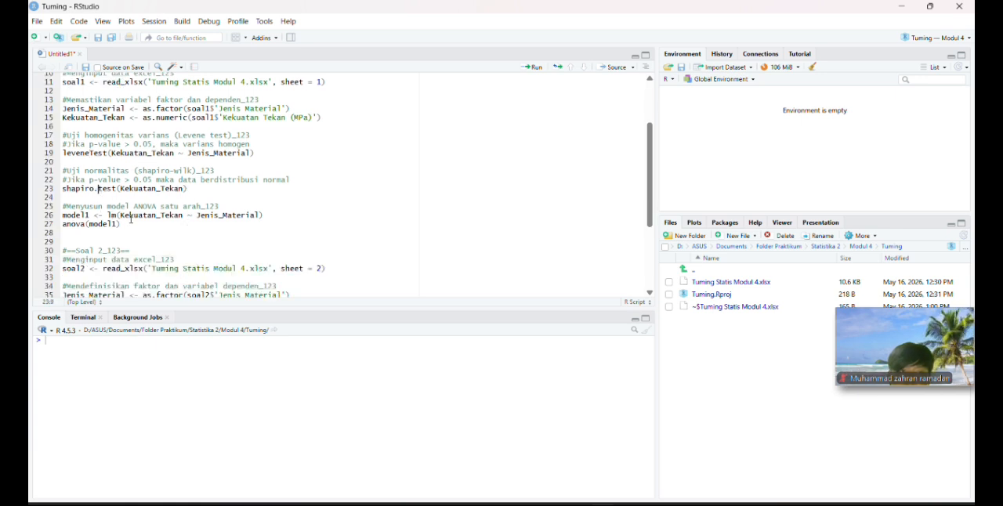
click(130, 214)
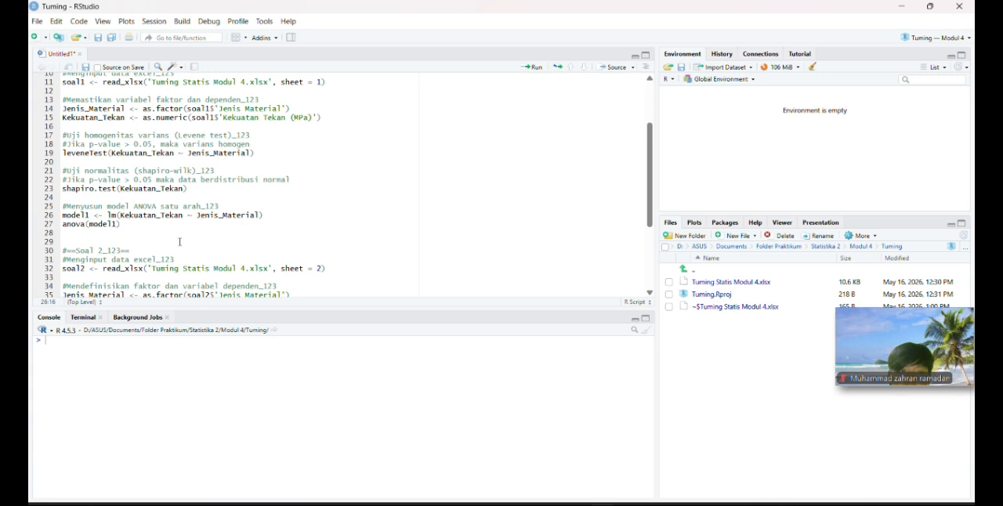
scroll(151, 219, up, 2)
scroll(187, 206, up, 2)
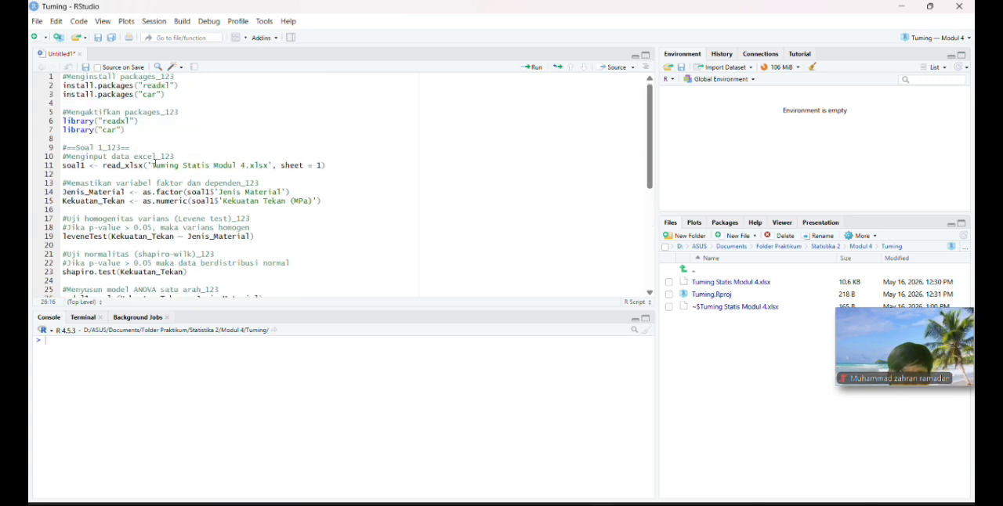
scroll(156, 164, down, 2)
scroll(136, 236, down, 2)
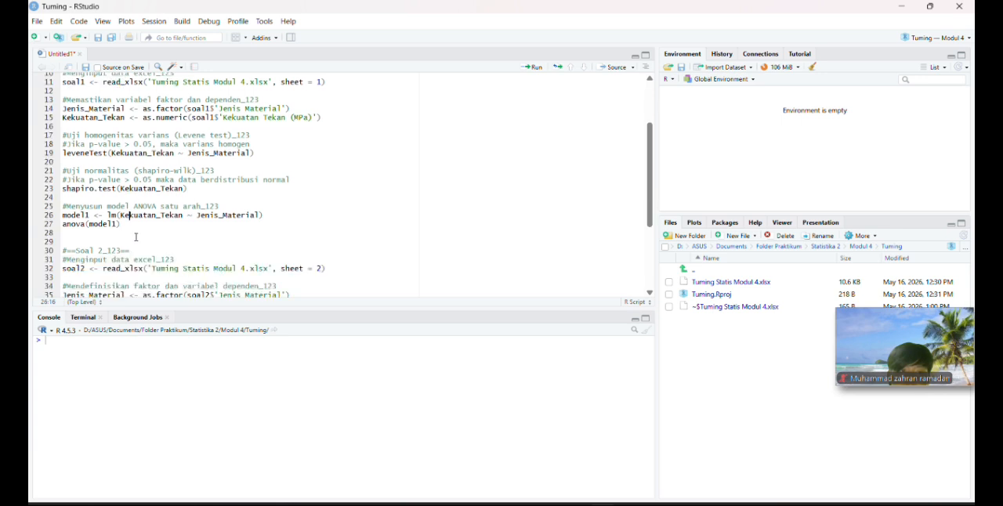
Run the whole Soal 1 code block, from the sheet 1 import through anova(model1).
scroll(93, 188, up, 2)
drag(73, 97, 173, 273)
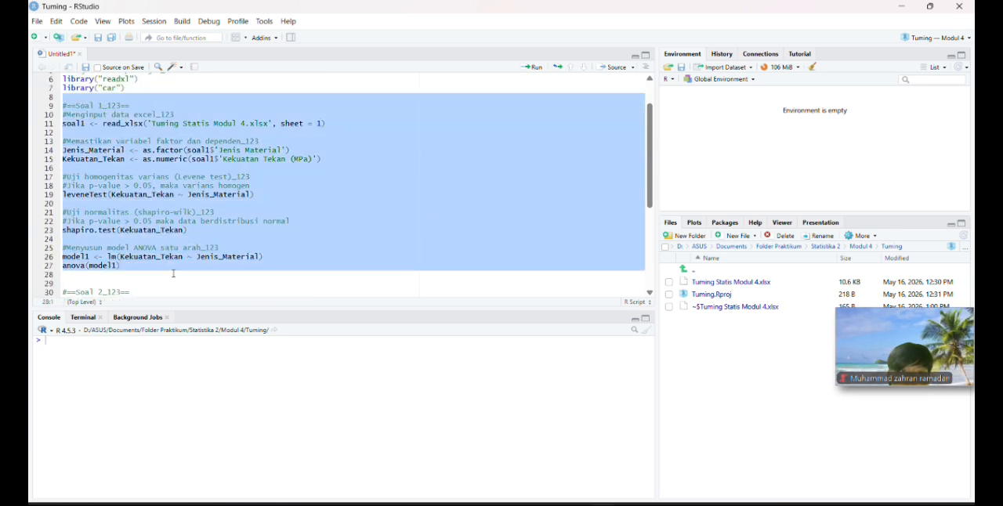
click(533, 68)
Examine the console output of the Levene test, Shapiro-Wilk test and one-way ANOVA table against the script's p-value > 0.05 criteria.
scroll(167, 424, up, 5)
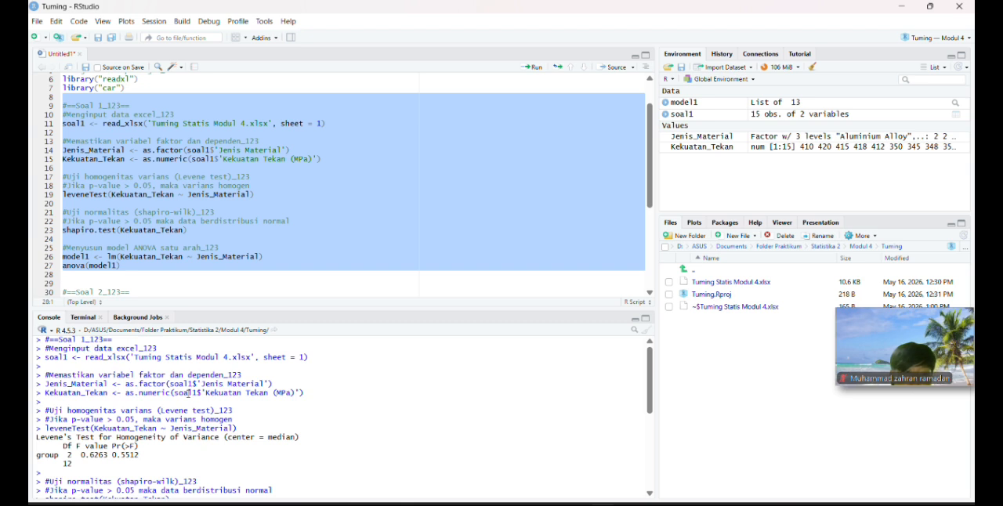
scroll(185, 396, down, 2)
scroll(133, 422, up, 1)
scroll(133, 422, up, 1)
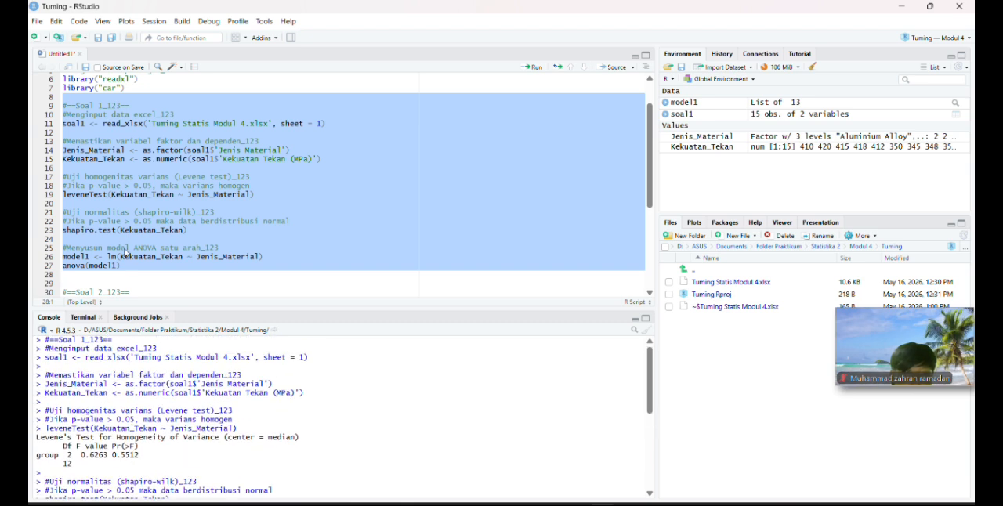
click(161, 224)
scroll(145, 365, down, 3)
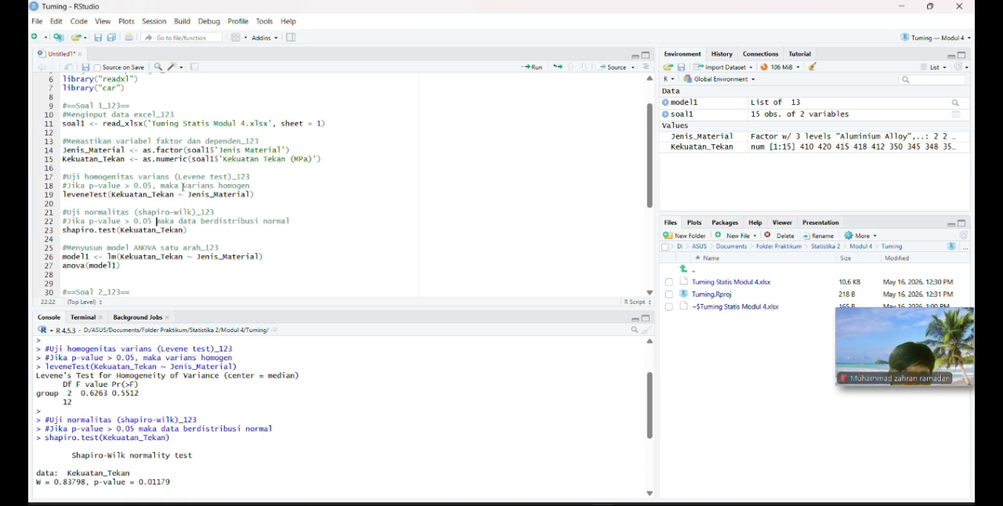
scroll(163, 251, down, 2)
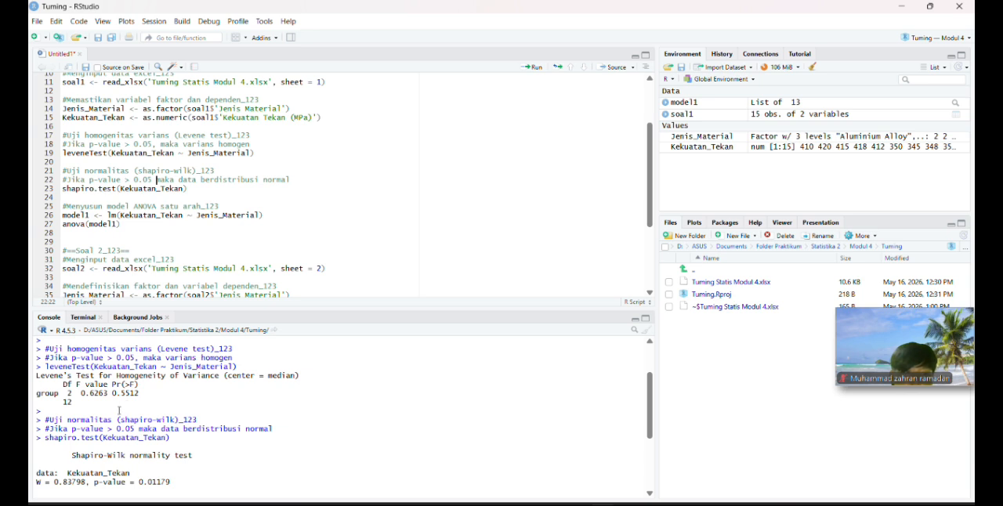
scroll(119, 411, down, 1)
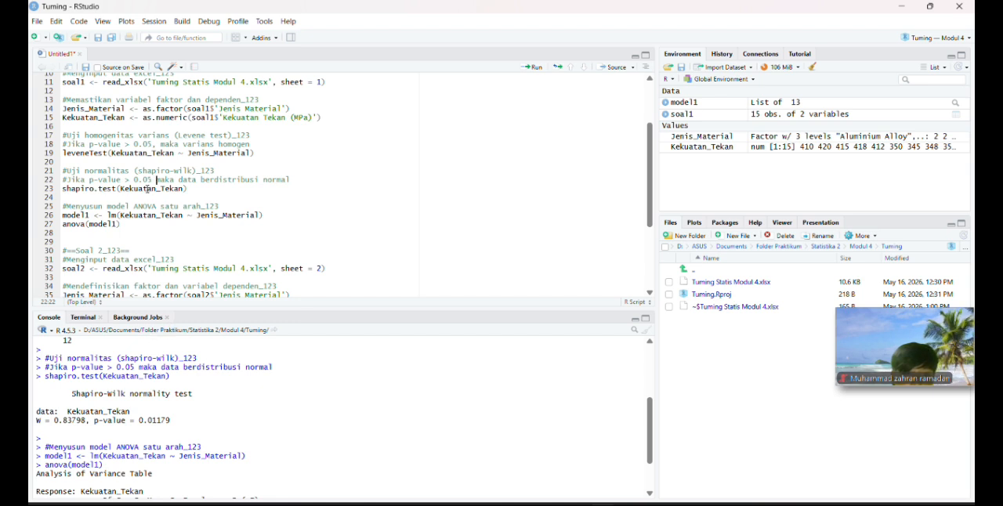
click(177, 180)
click(228, 179)
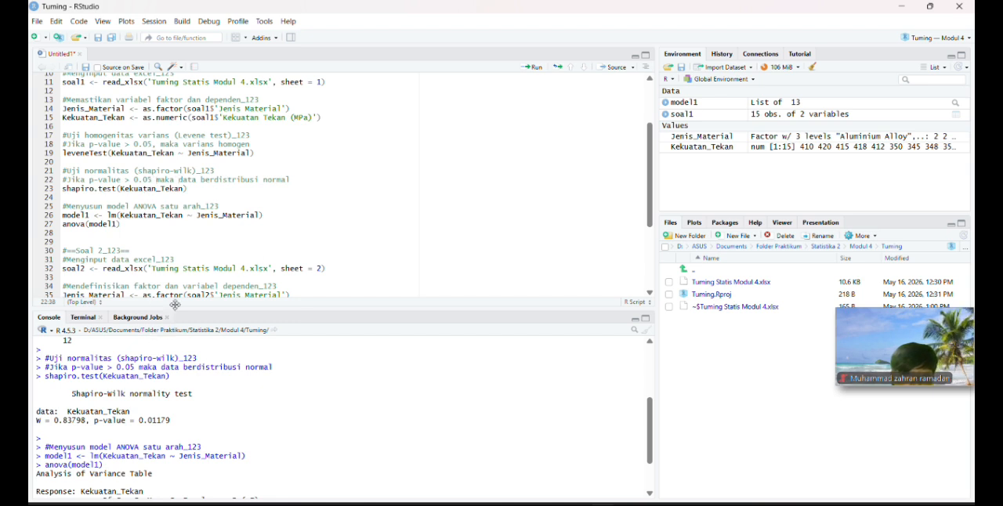
scroll(108, 369, down, 2)
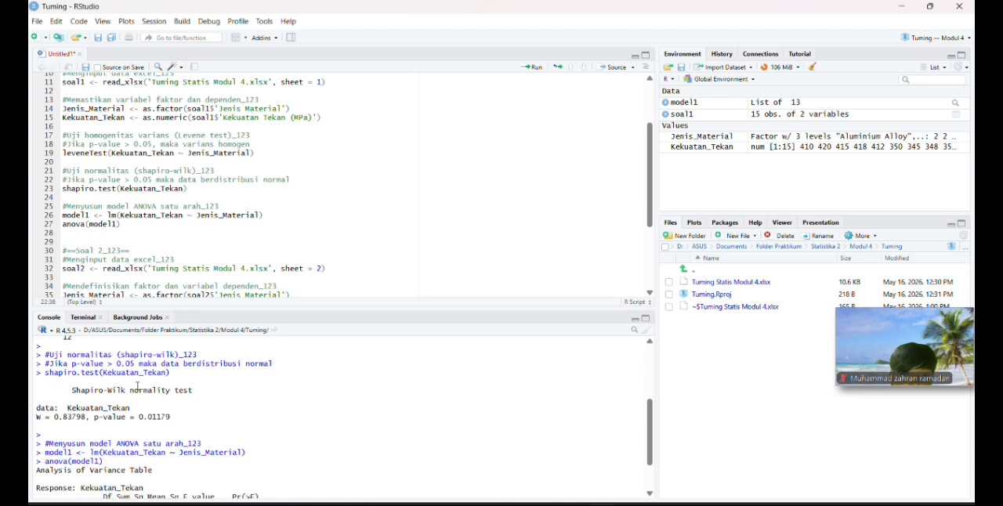
click(94, 207)
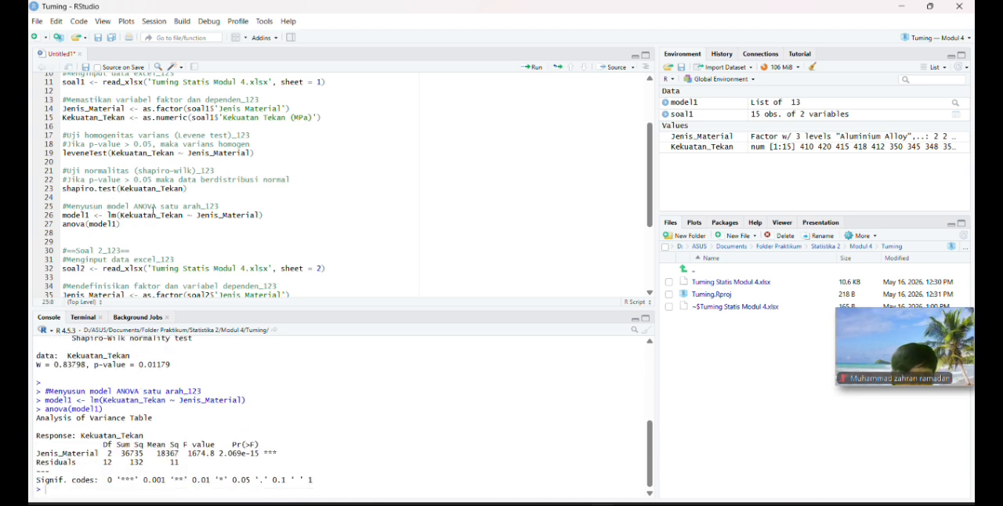
scroll(129, 267, down, 1)
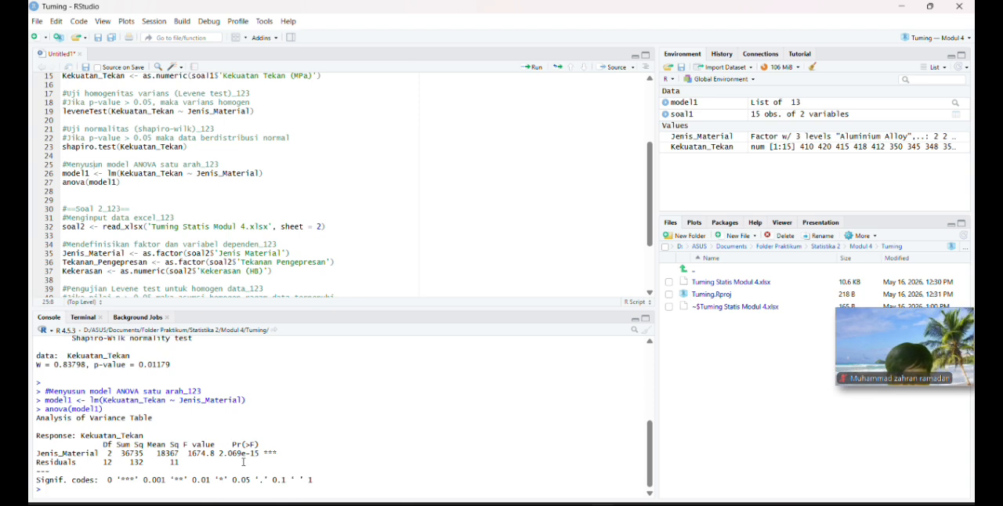
Look over the Soal 2 code in RStudio and open the two-way ANOVA question 2 in the Modul IV - ANOVA.pdf browser window.
key(alt+Tab)
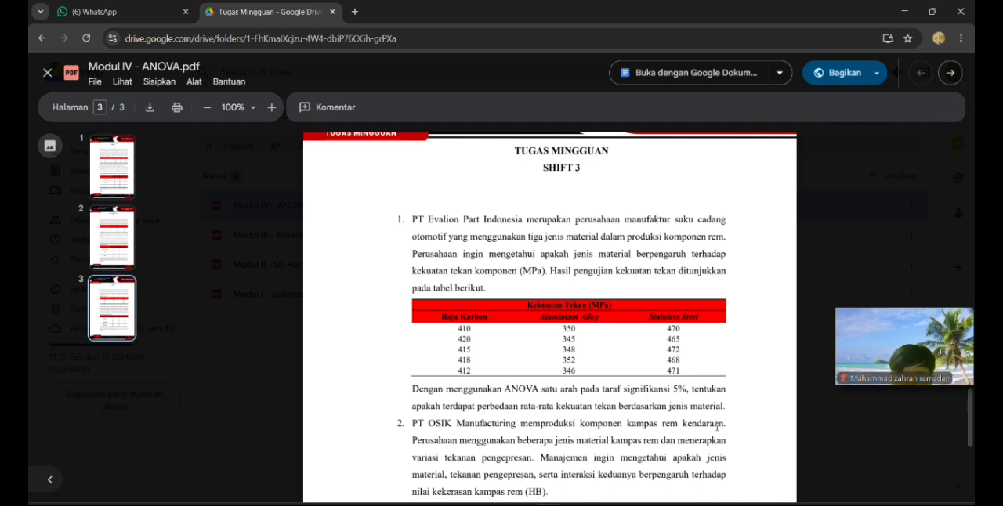
click(602, 504)
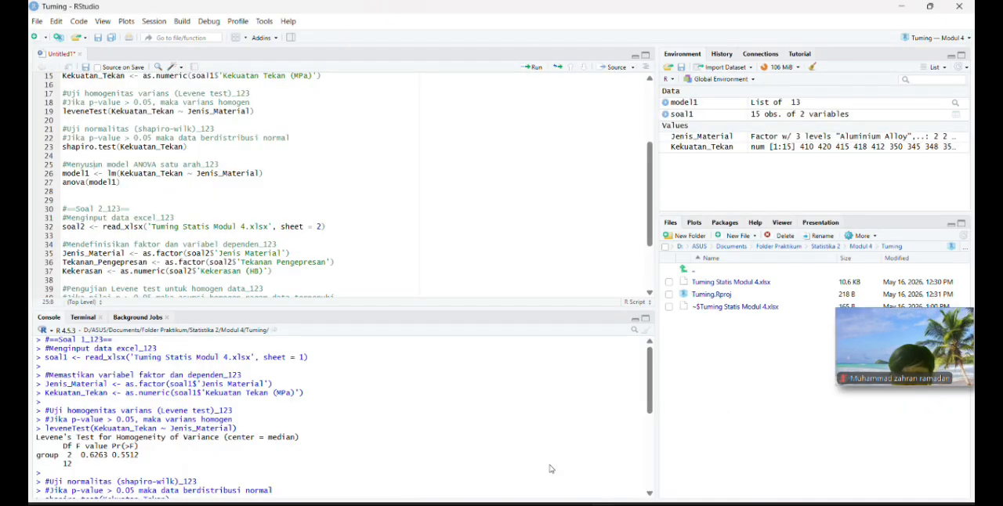
scroll(231, 165, down, 3)
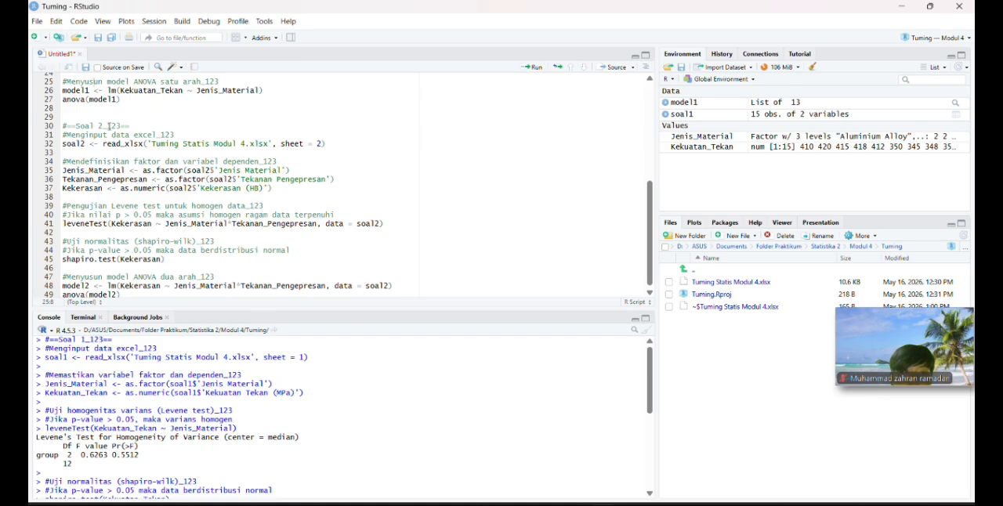
key(alt+Tab)
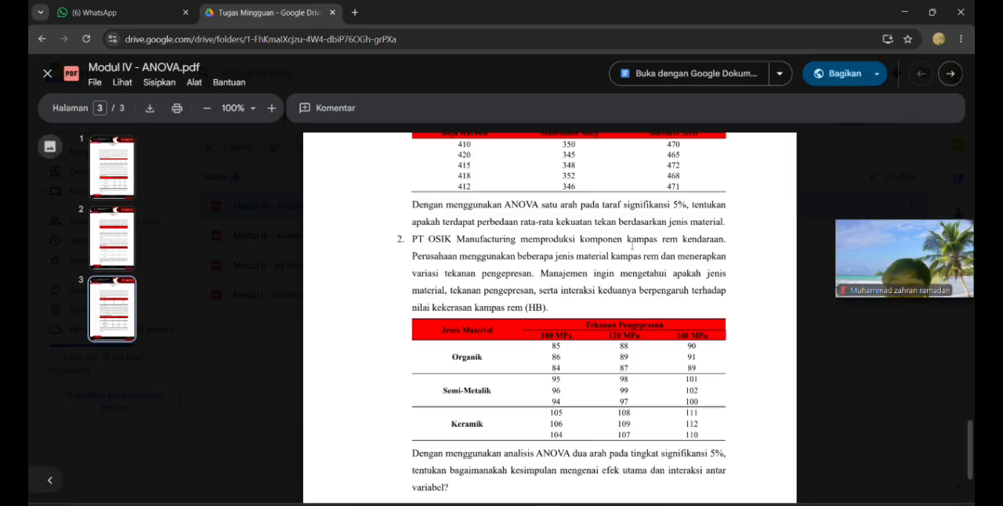
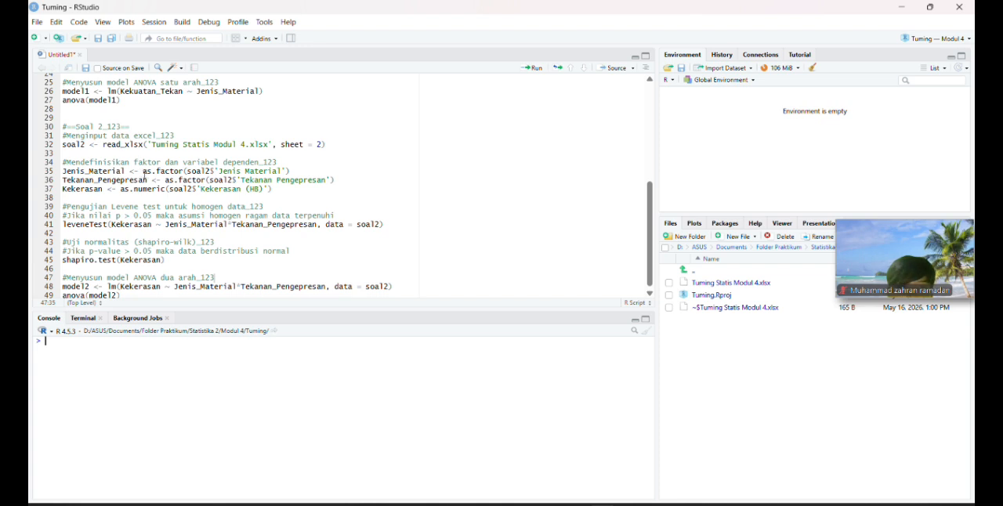
Run the whole Soal 2 code block, from the sheet 2 import through anova(model2).
click(130, 180)
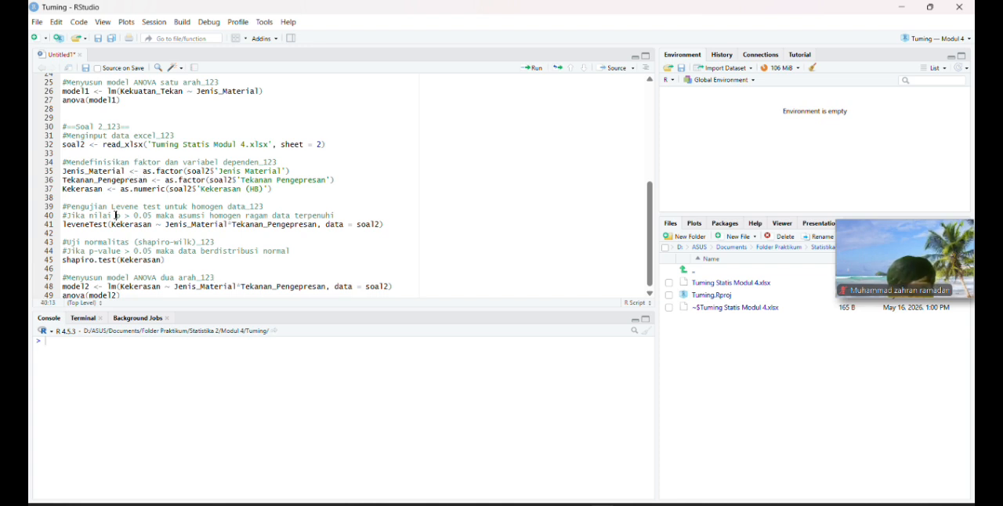
click(168, 219)
scroll(145, 234, down, 1)
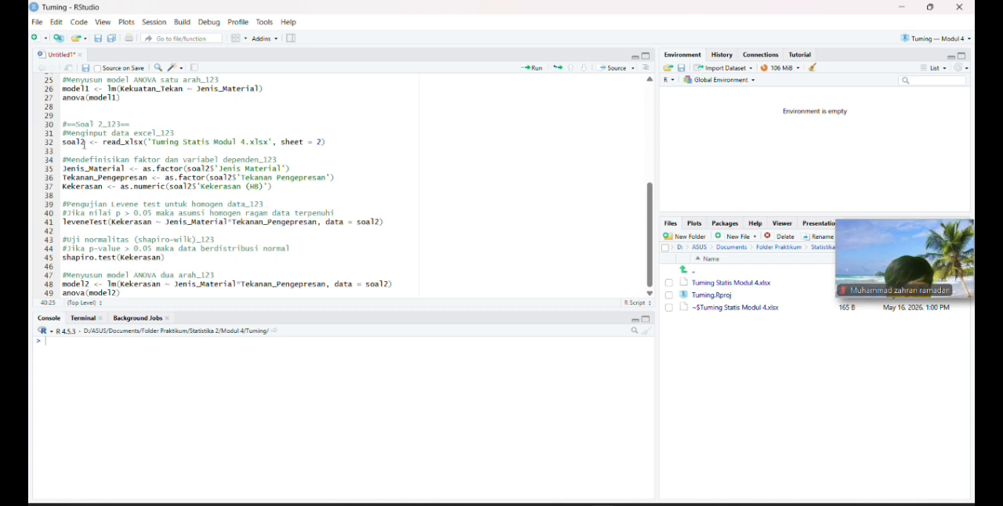
drag(75, 113, 122, 293)
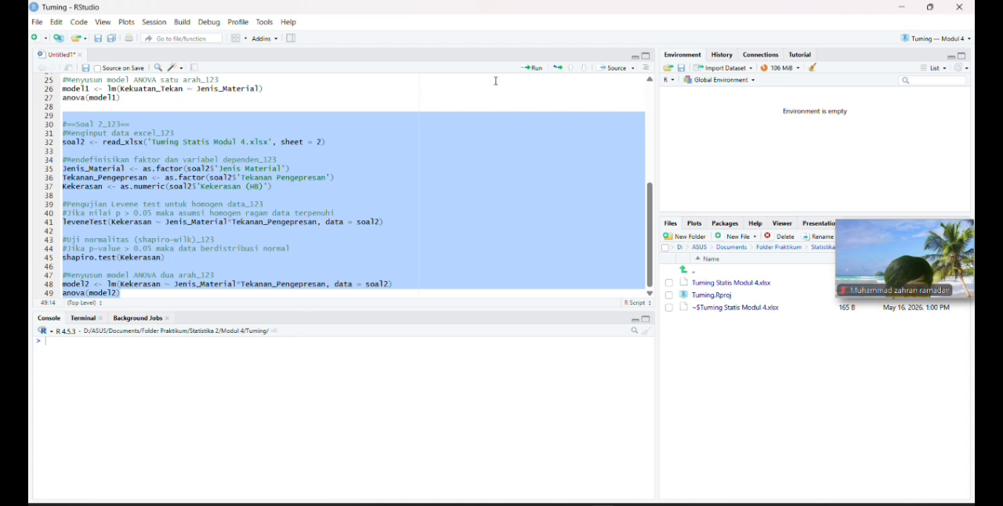
click(533, 69)
Examine the Soal 2 console output of the Levene and Shapiro-Wilk tests against the script's p-value > 0.05 criteria.
scroll(225, 406, up, 10)
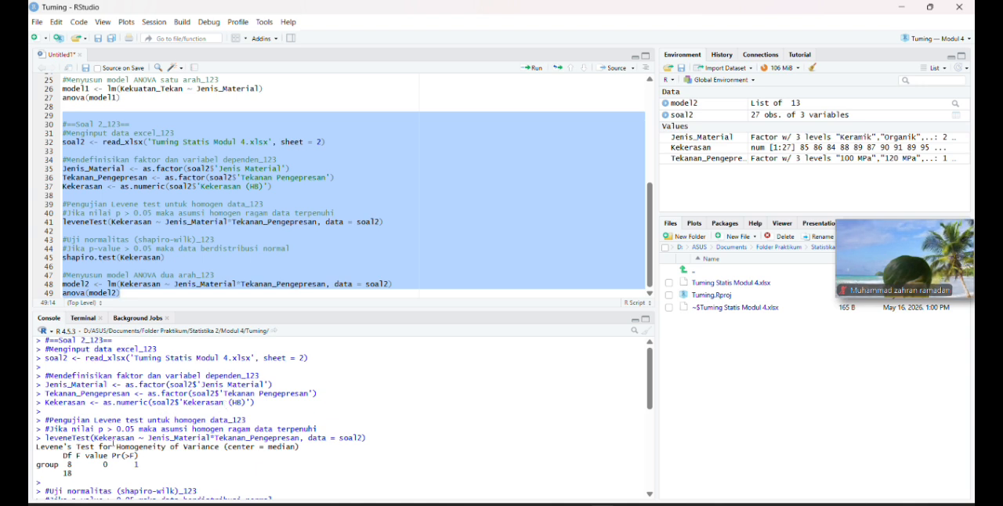
scroll(111, 435, down, 1)
scroll(111, 428, down, 3)
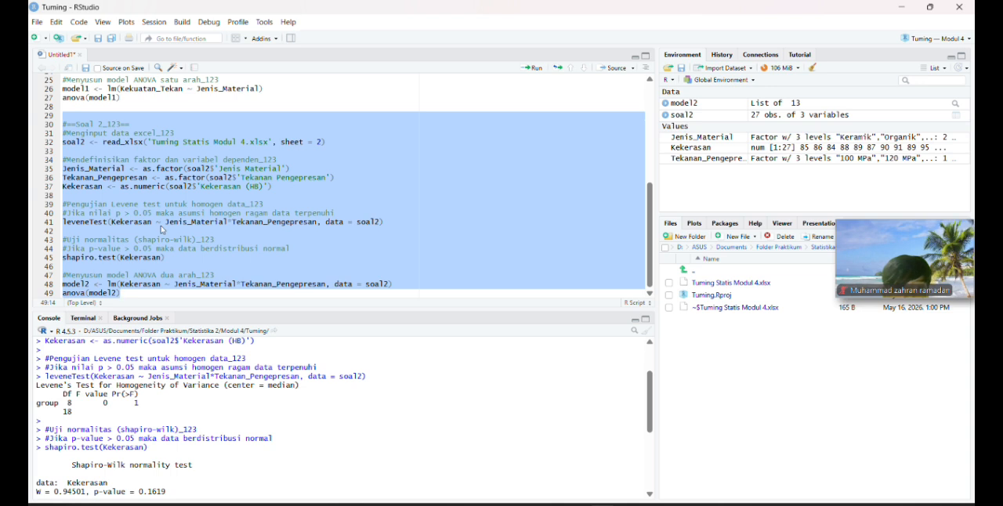
click(187, 232)
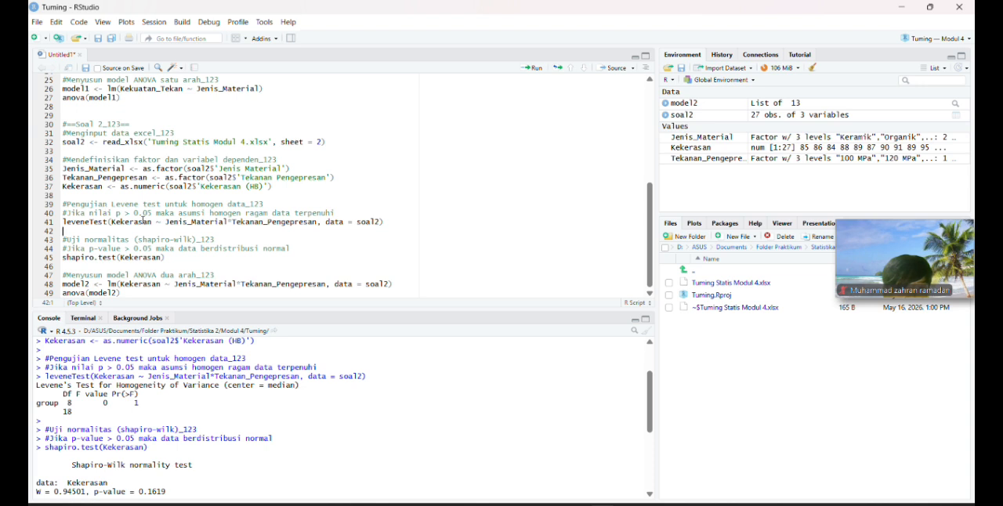
click(145, 213)
drag(154, 212, 316, 213)
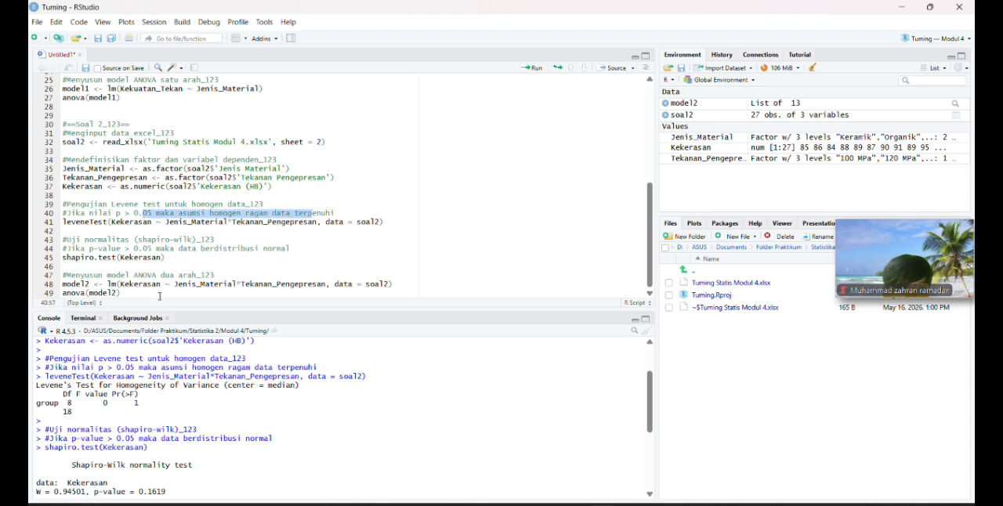
scroll(99, 432, down, 1)
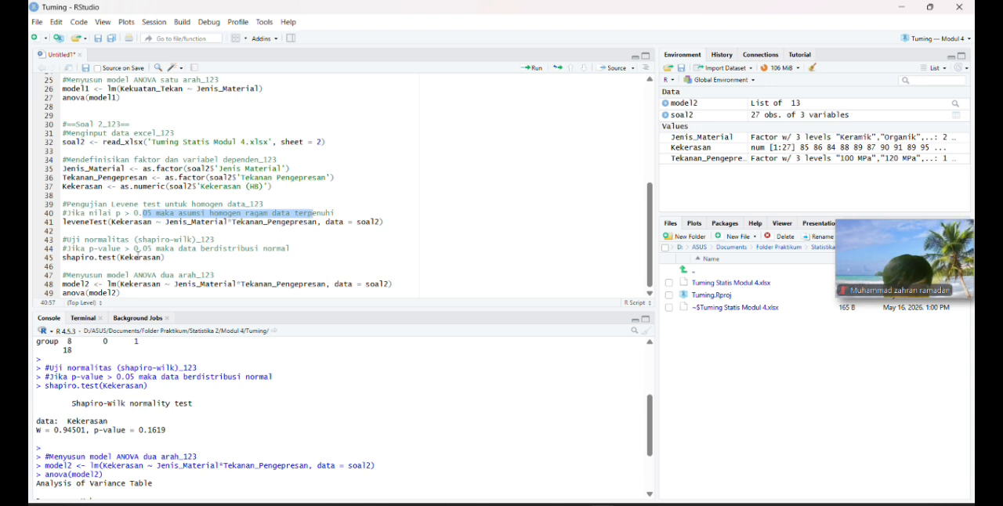
click(140, 249)
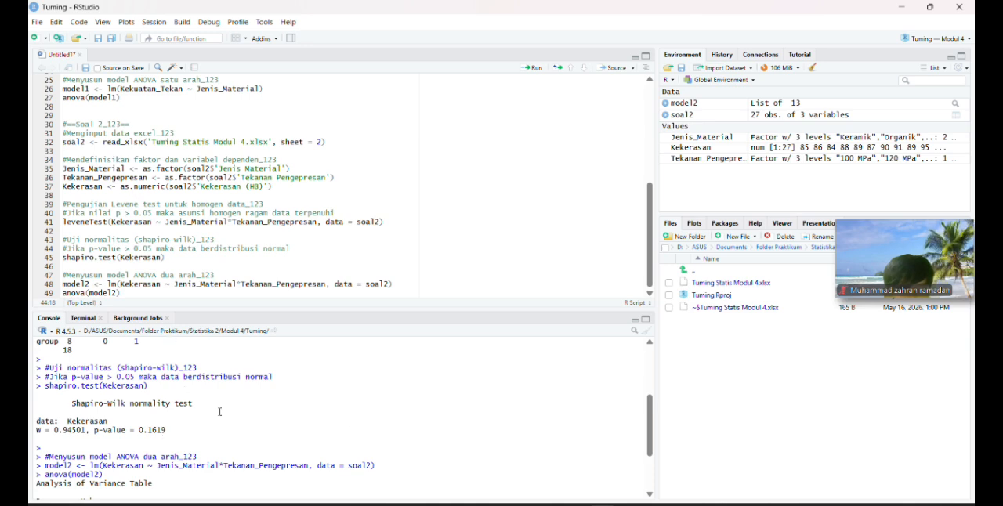
Switch to the Tuming Statis Modul 4 workbook in Excel, review the Sheet2 data through its last row, and return to RStudio.
click(656, 501)
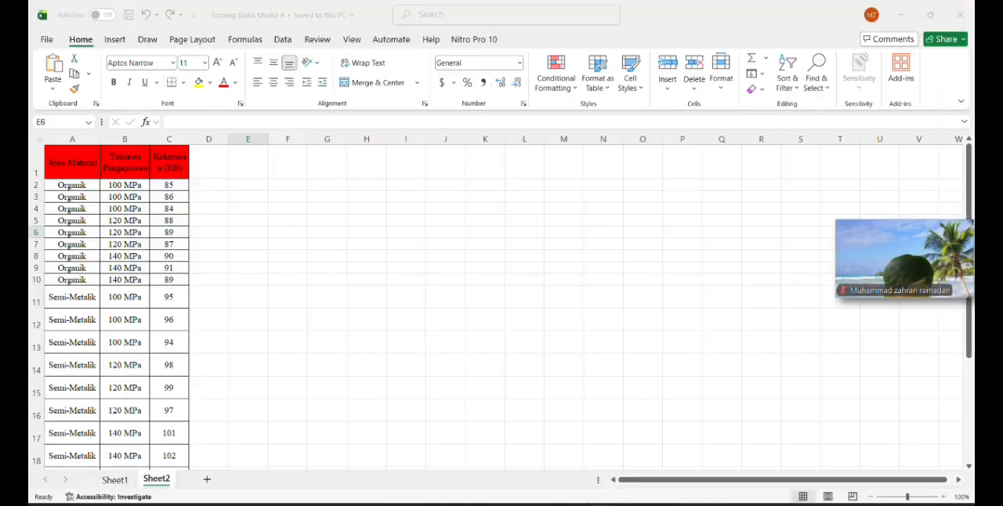
scroll(163, 354, down, 3)
scroll(162, 355, down, 2)
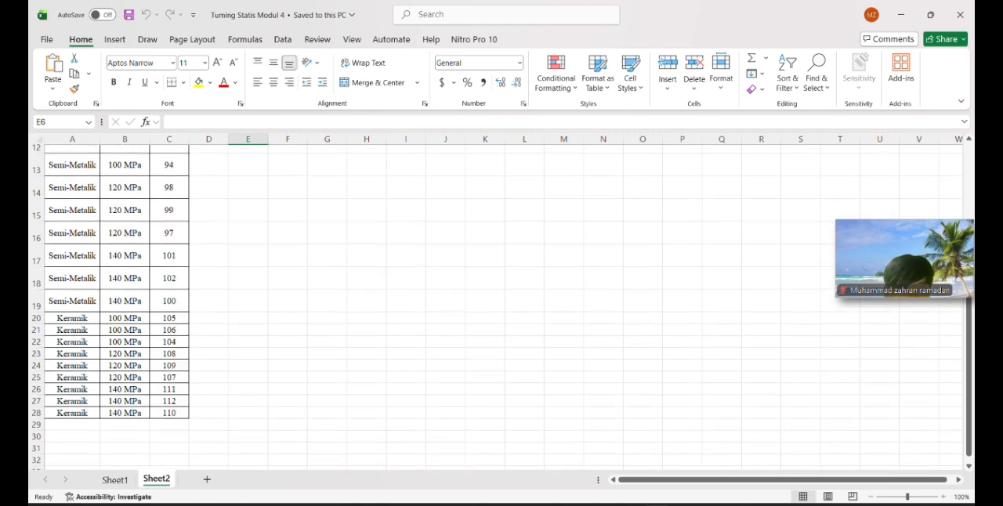
key(alt+Tab)
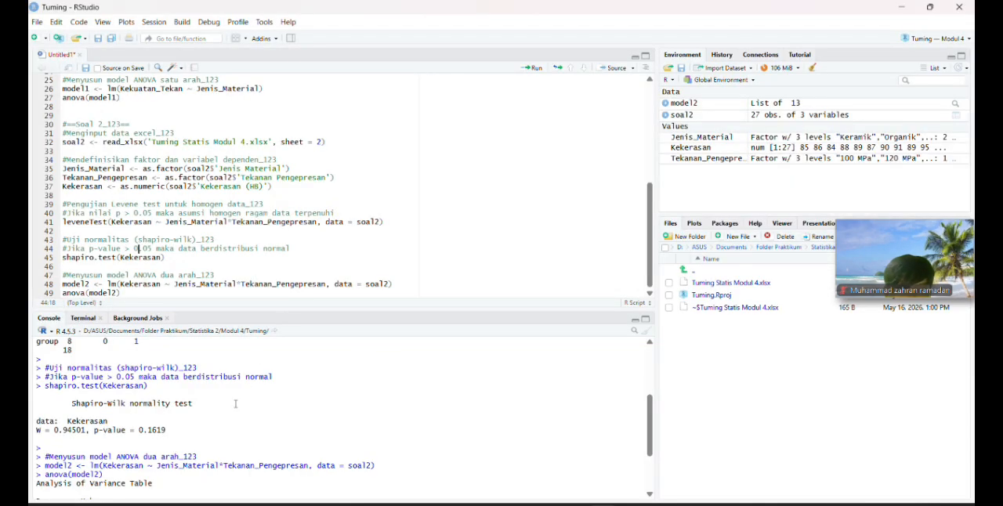
Examine the two-way ANOVA table for model2 in the console and switch to question 2 in the Modul IV - ANOVA.pdf browser window.
scroll(217, 412, down, 3)
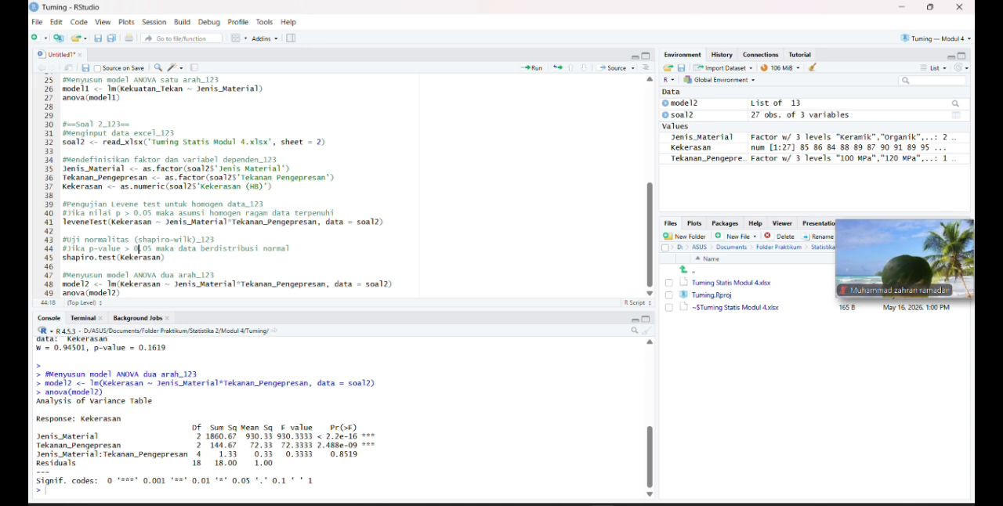
click(548, 462)
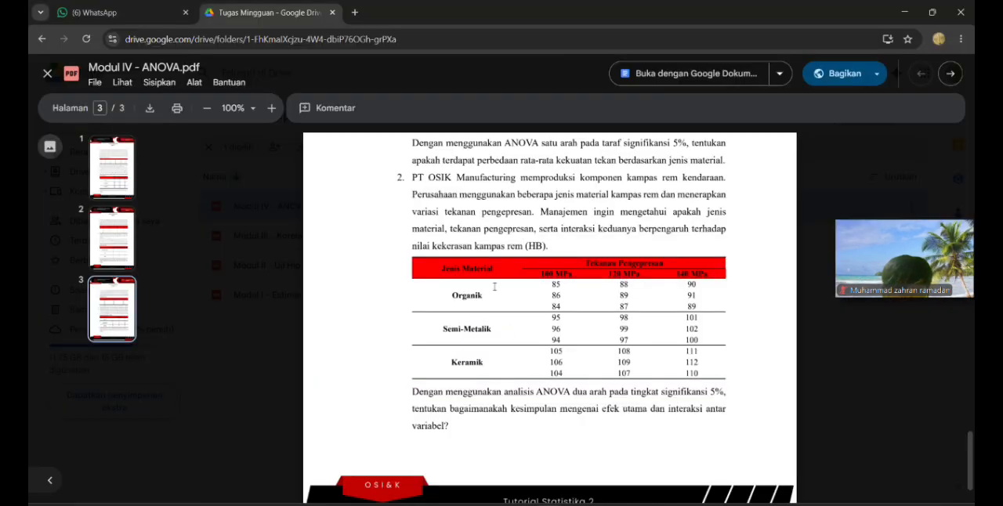